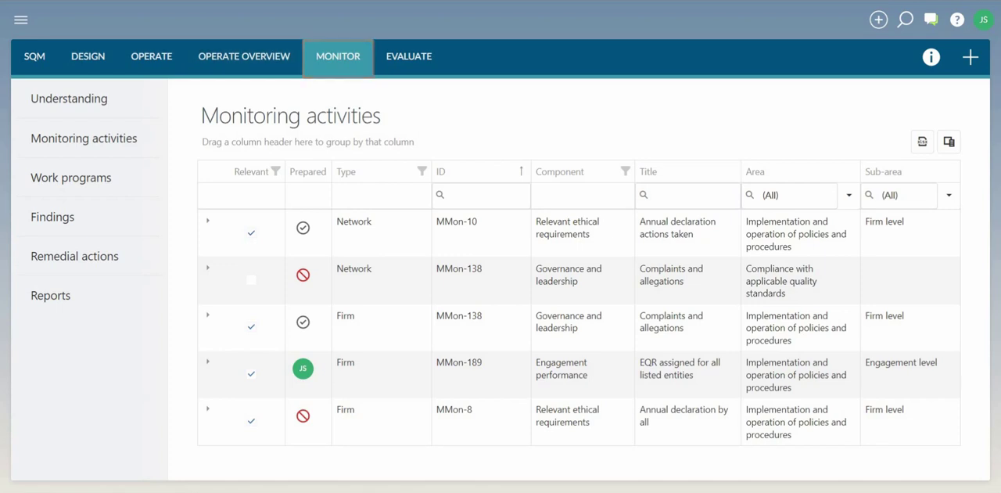
# - View the Type column's filter options and remove the prepared sign-off from the MMon-189 monitoring activity
pyautogui.click(422, 171)
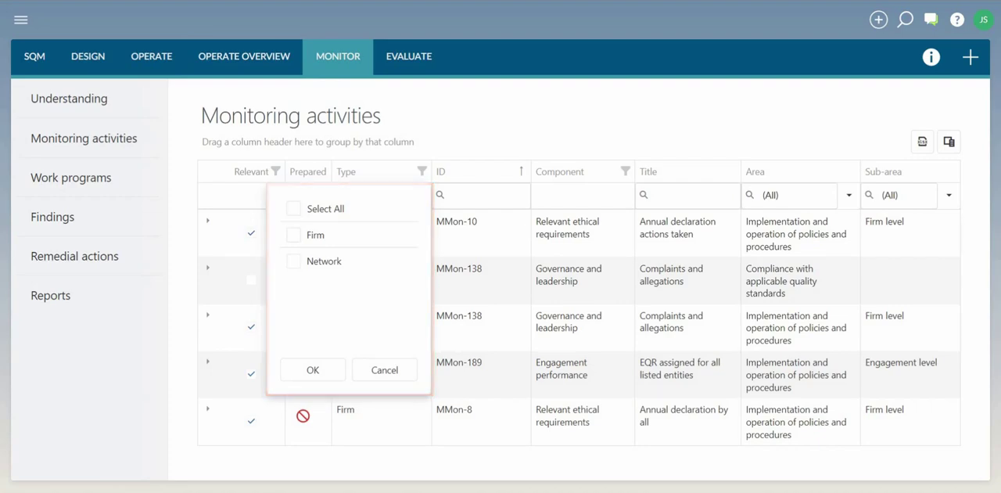
pyautogui.press('Escape')
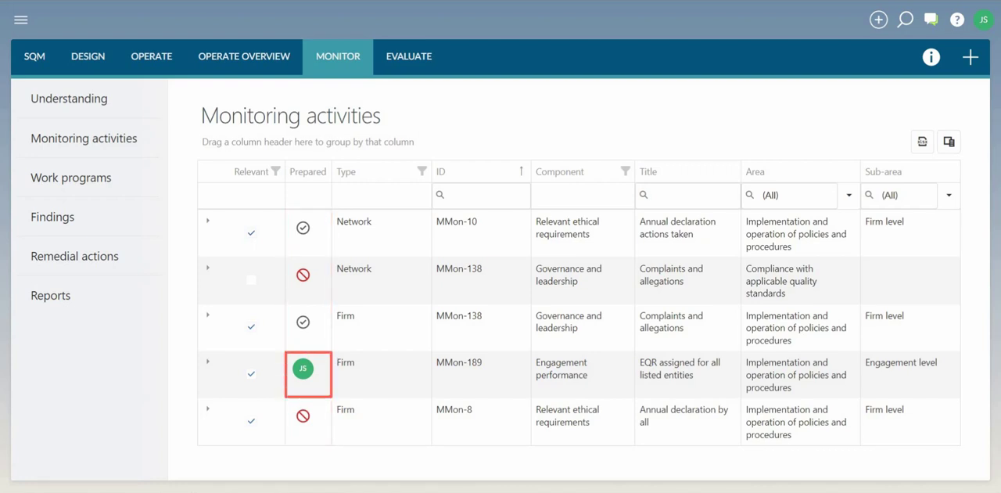
pyautogui.click(305, 370)
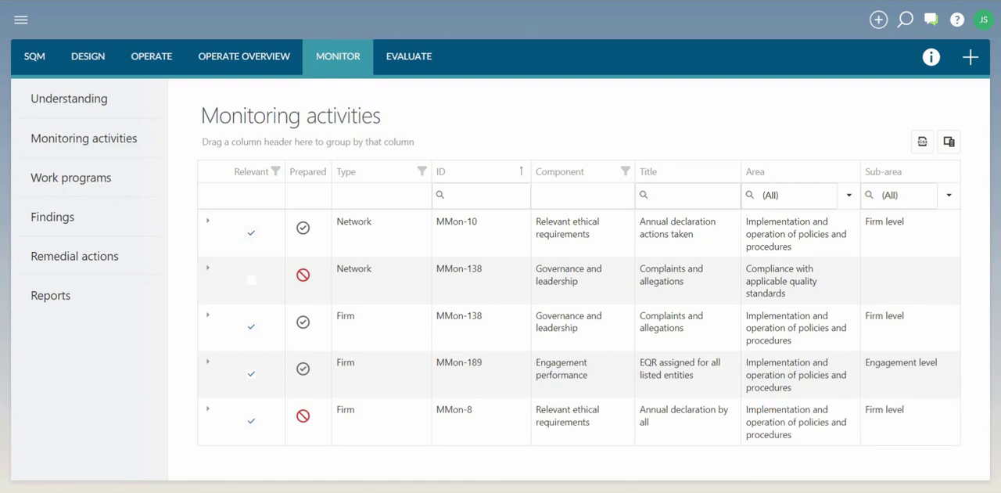
# - Open the Firm-type MMon-138 Complaints and allegations activity for editing, go through all its fields and save it
pyautogui.click(207, 315)
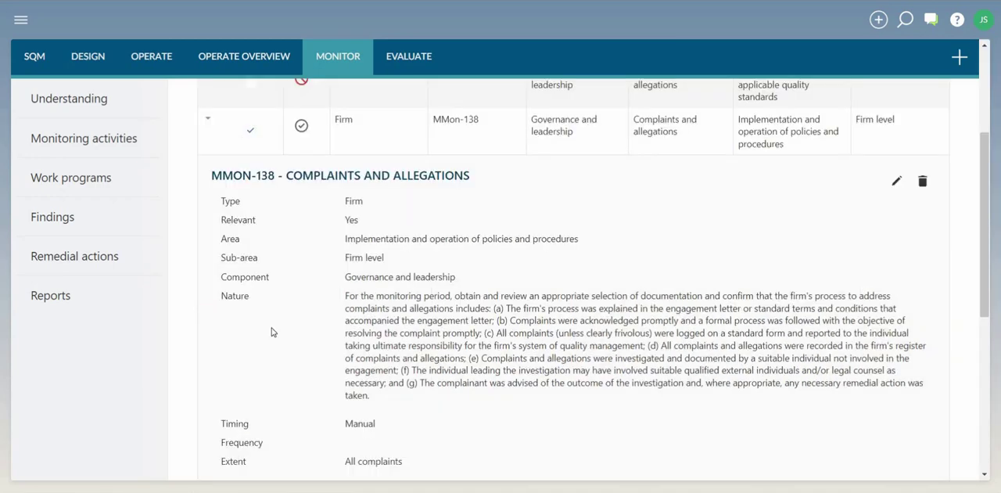
pyautogui.click(898, 181)
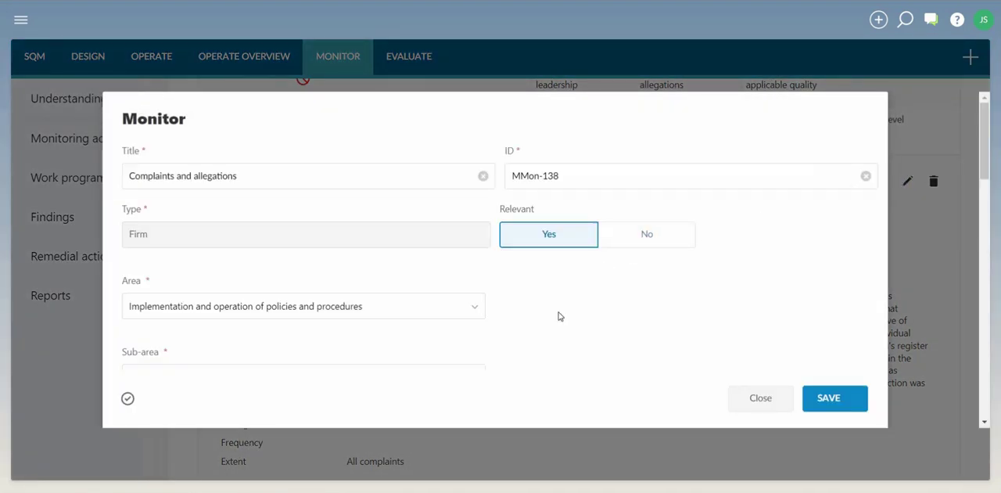
pyautogui.scroll(-3, 560, 316)
pyautogui.scroll(-5, 560, 316)
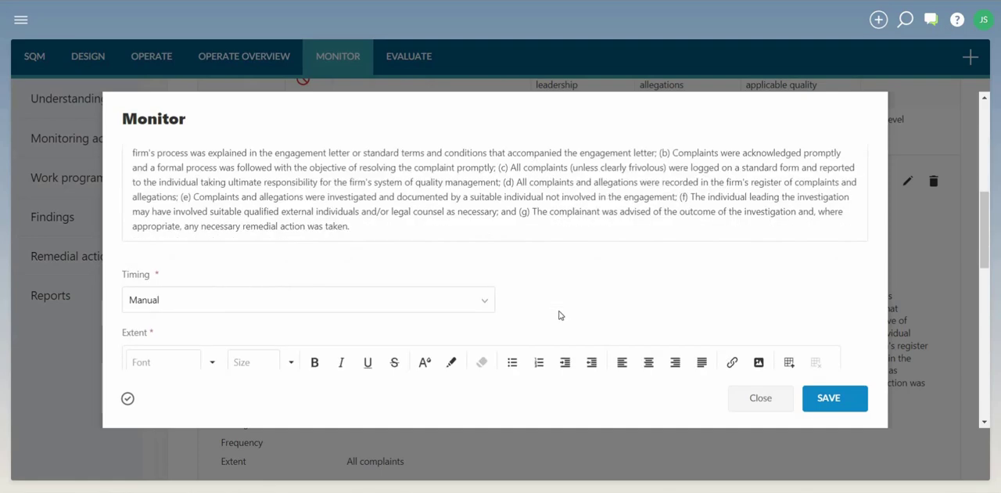
pyautogui.scroll(-10, 559, 315)
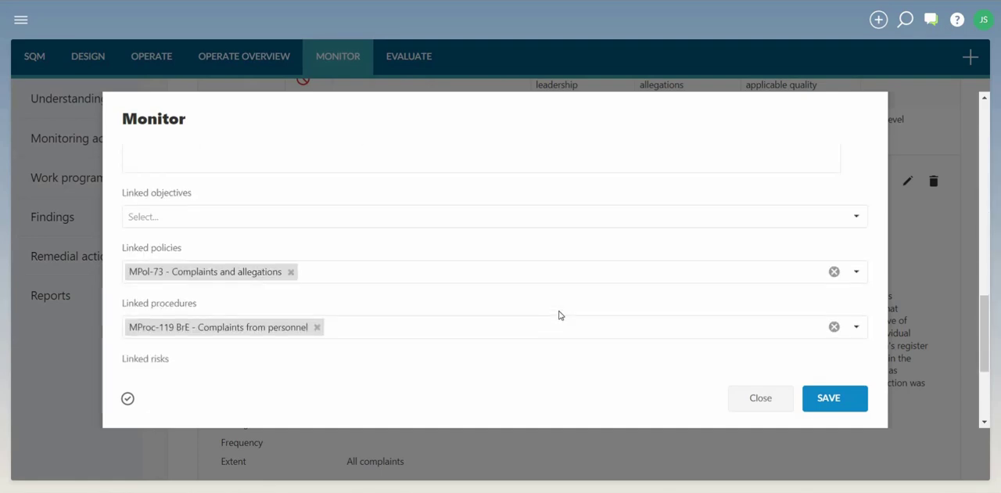
pyautogui.scroll(-5, 559, 314)
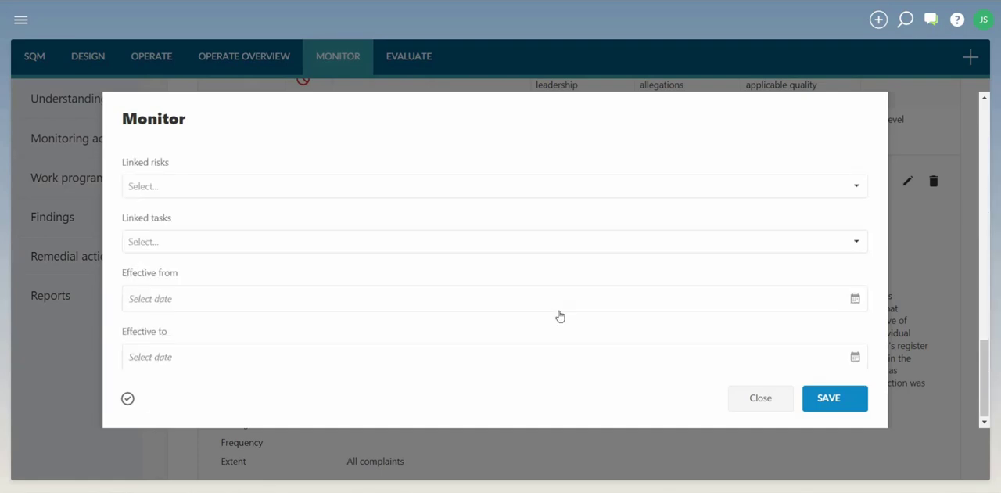
pyautogui.click(820, 401)
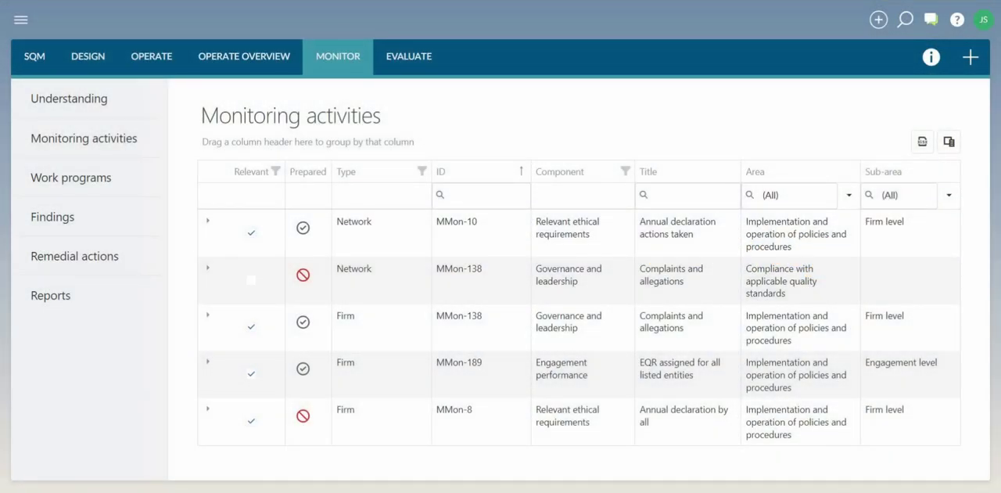
# - Delete the Firm-type MMon-138 Complaints and allegations monitoring activity
pyautogui.click(207, 315)
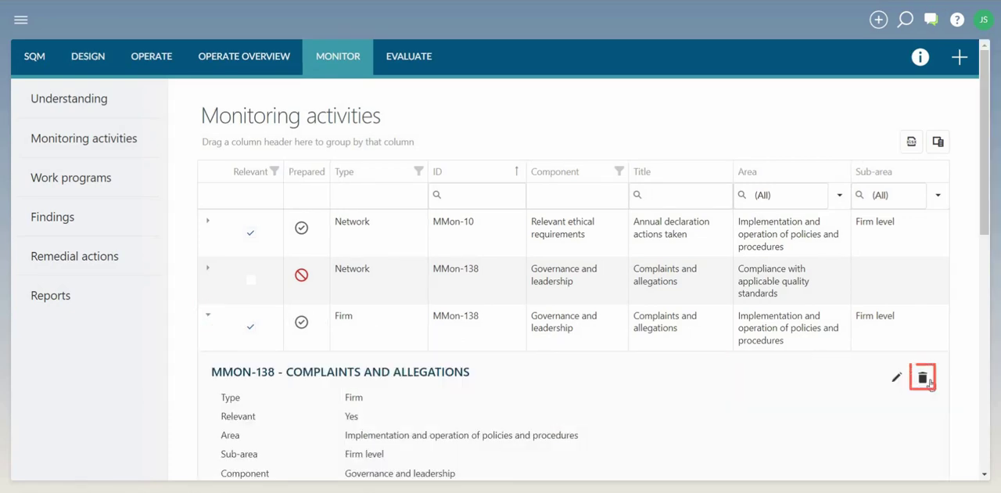
pyautogui.click(923, 379)
pyautogui.click(576, 183)
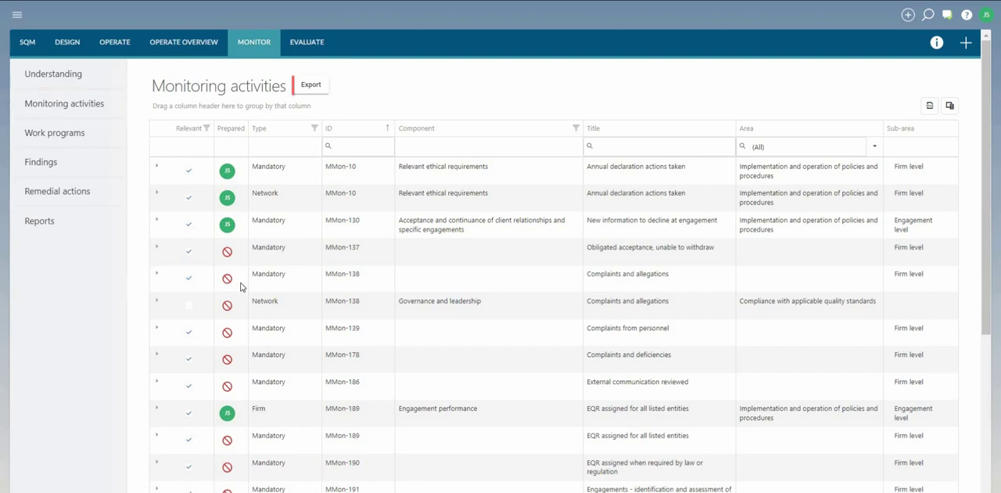
# - Export the currently prepared monitoring activities under the suggested filename
pyautogui.click(317, 87)
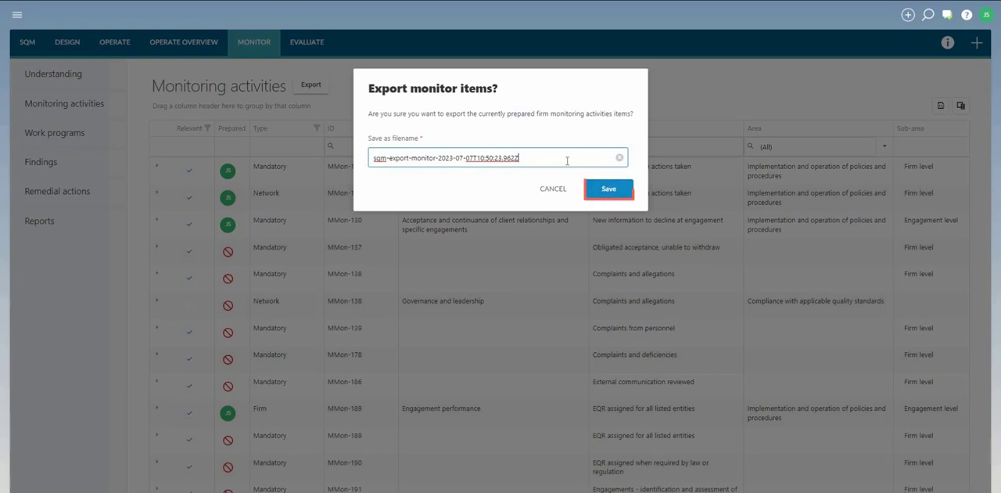
pyautogui.click(609, 189)
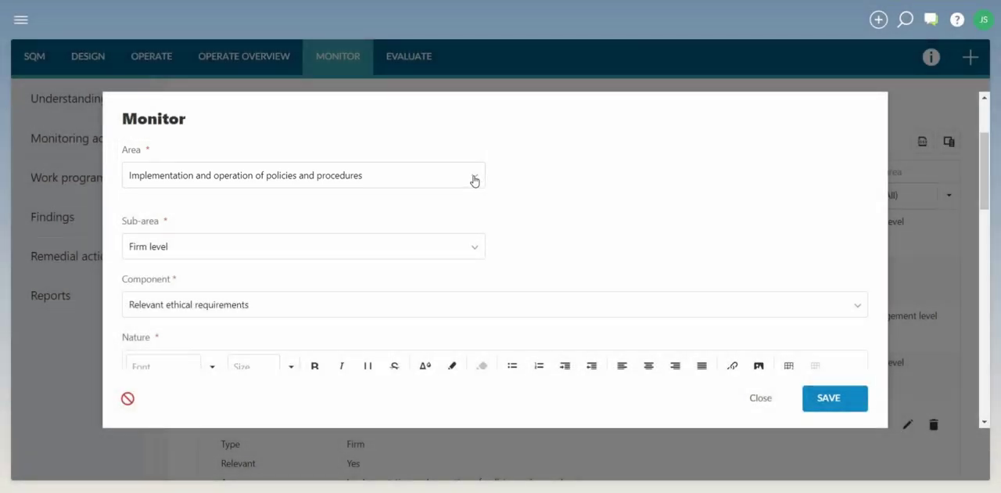
# - Examine the available Area and Sub-area options of the monitoring activity
pyautogui.click(474, 180)
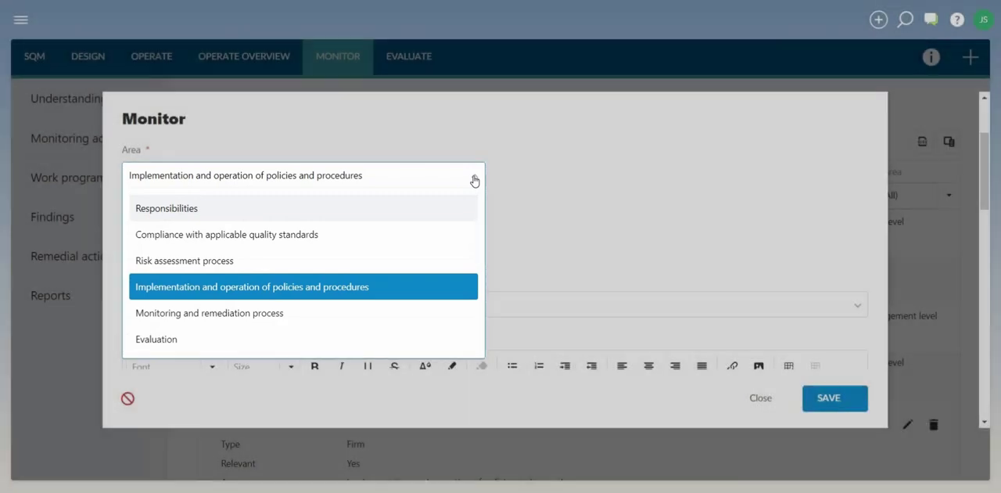
pyautogui.click(474, 180)
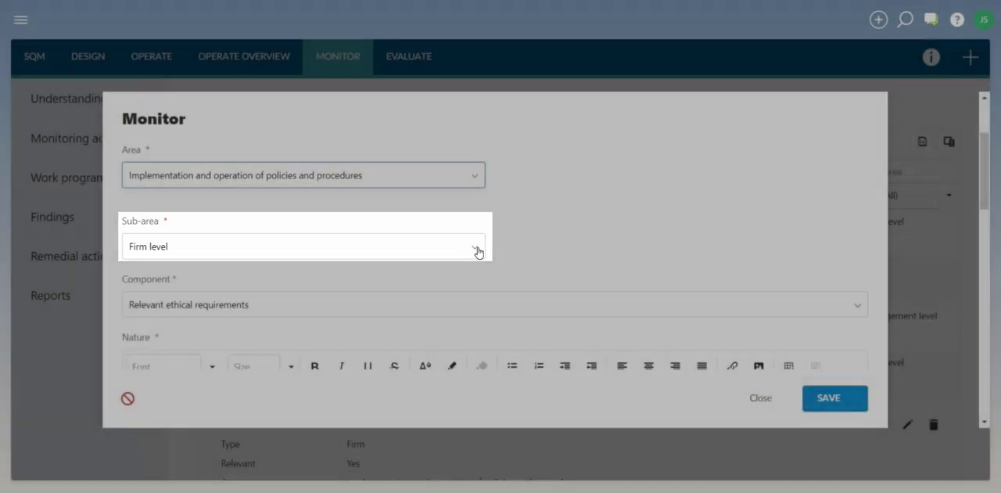
pyautogui.click(476, 249)
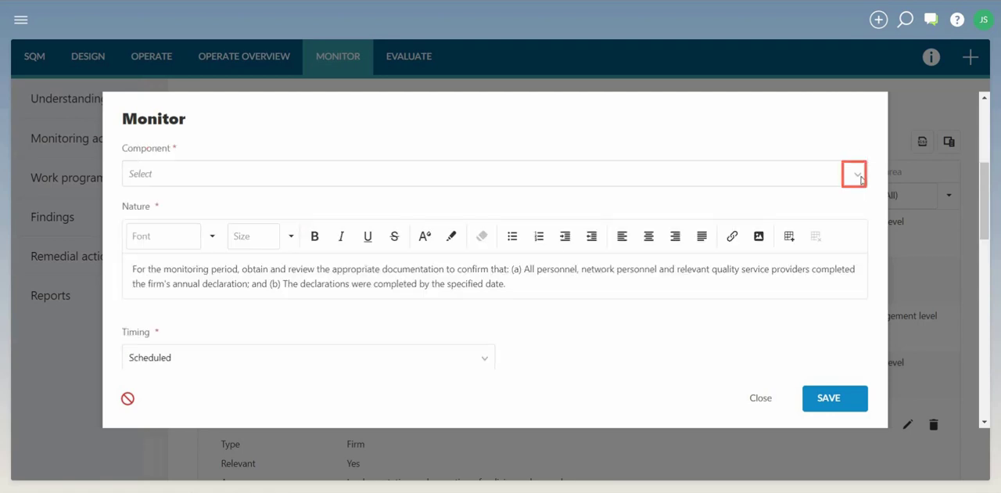
# - Set the monitoring activity's Component to Relevant ethical requirements
pyautogui.click(857, 175)
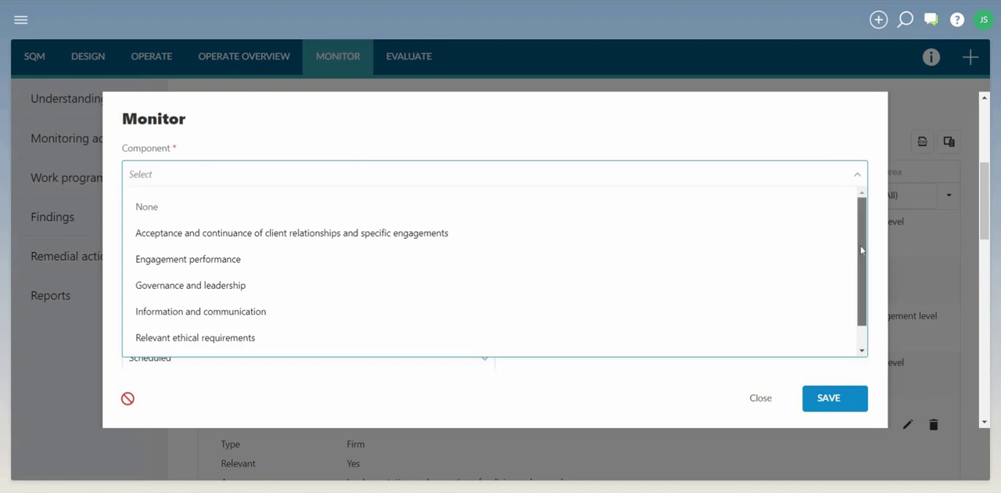
pyautogui.scroll(-2, 862, 250)
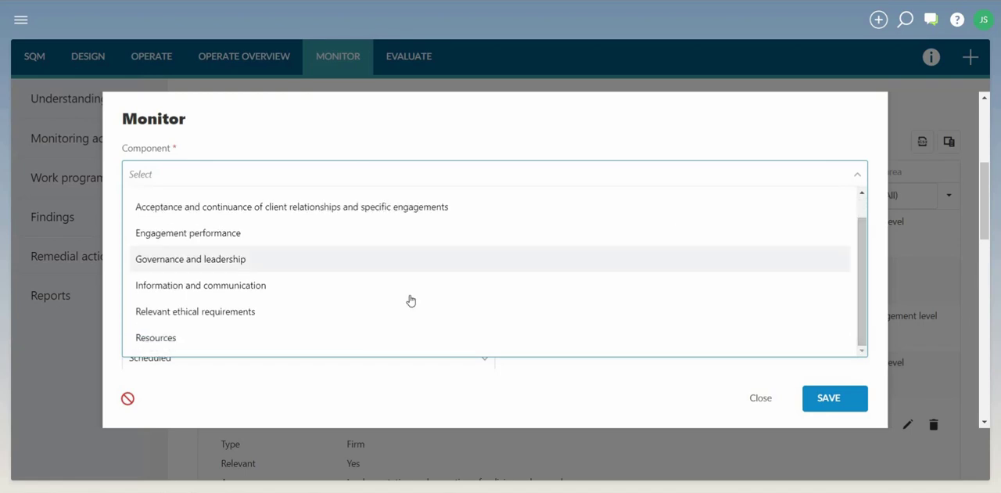
pyautogui.click(301, 319)
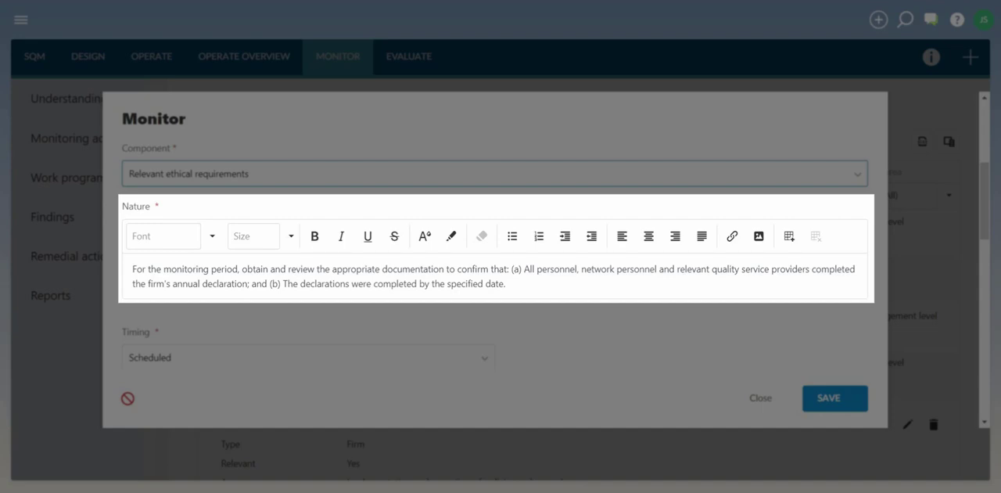
# - Set the monitoring activity's Timing to Manual
pyautogui.moveTo(984, 177); pyautogui.dragTo(985, 217)
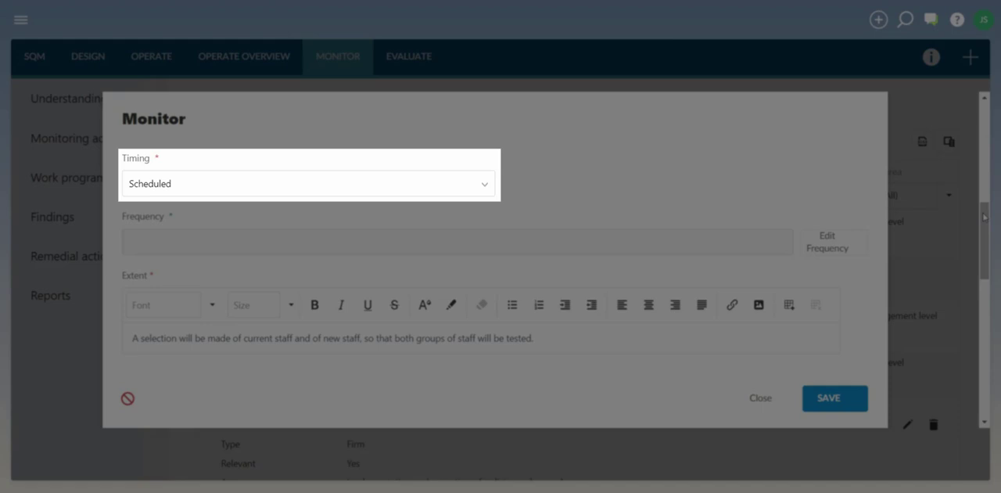
pyautogui.click(487, 185)
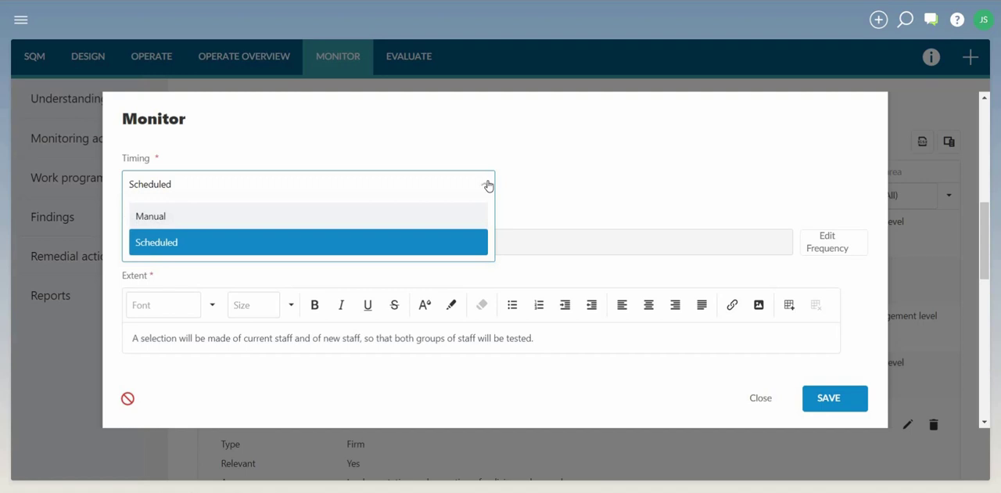
pyautogui.click(434, 216)
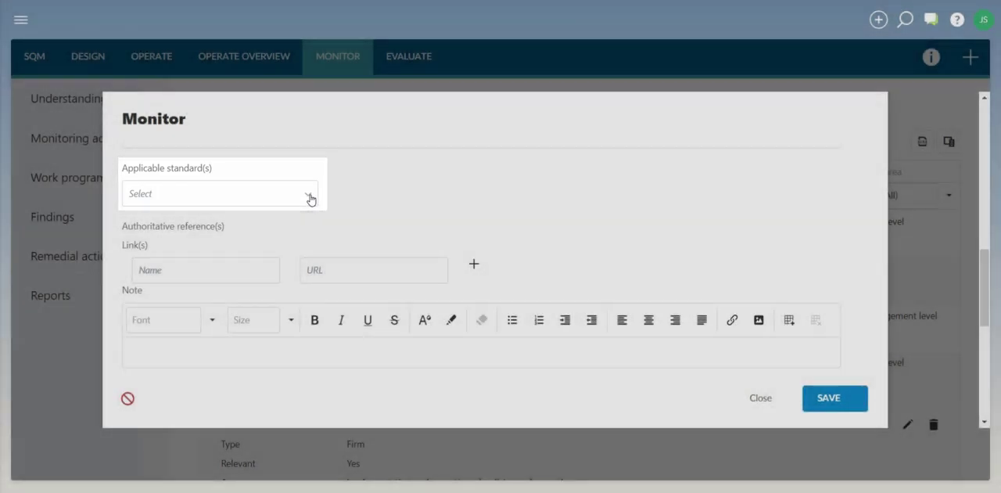
# - Select ISQM BrE - International as the monitoring activity's applicable standard
pyautogui.click(309, 200)
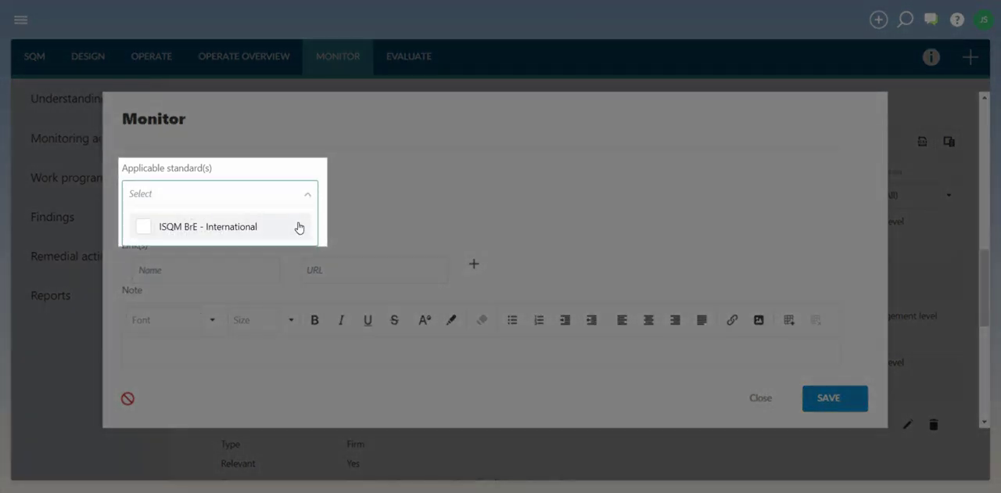
pyautogui.click(298, 226)
pyautogui.click(240, 309)
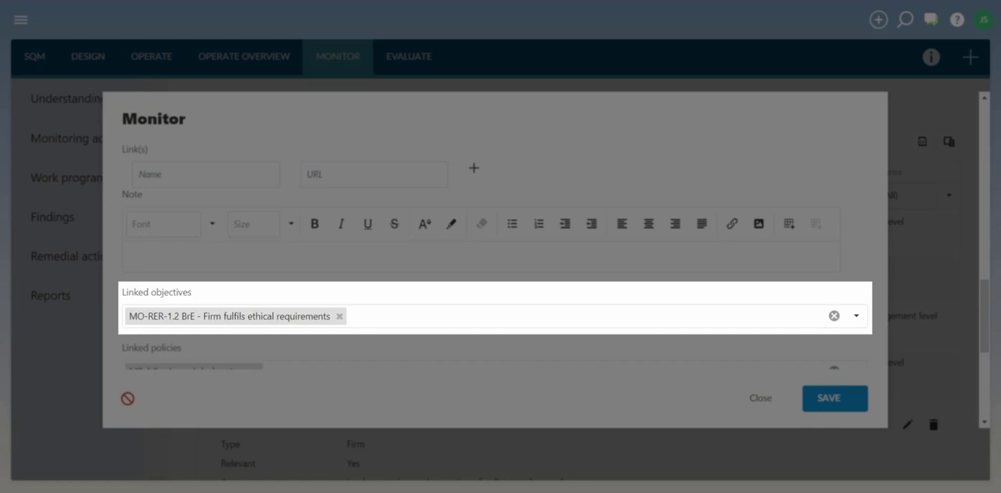
# - View the choices for the activity's linked objectives and save the monitoring activity
pyautogui.click(857, 314)
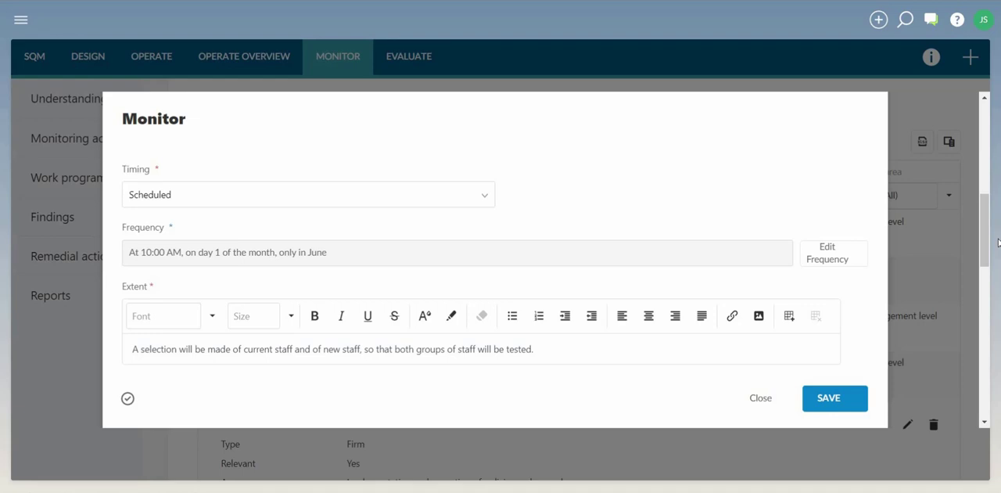
pyautogui.click(828, 398)
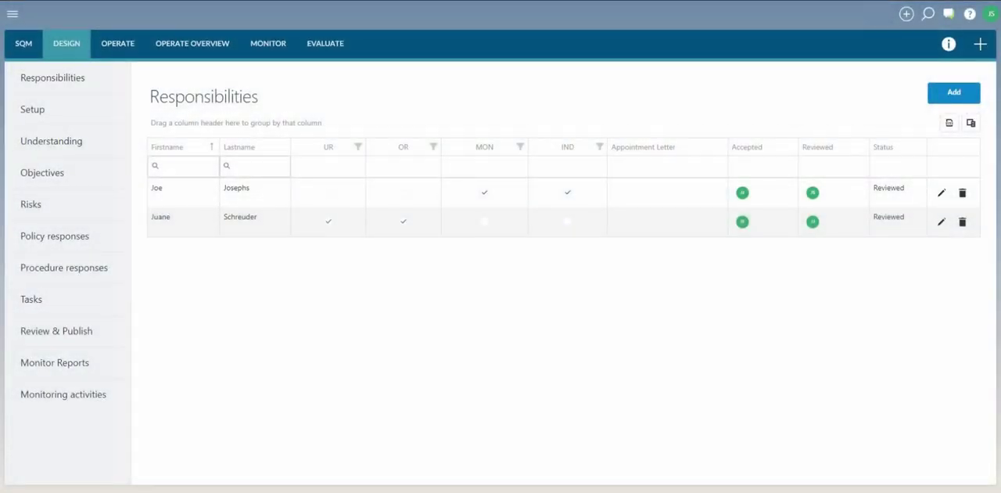
# - Export all data from the Responsibilities list in the Design section
pyautogui.click(945, 132)
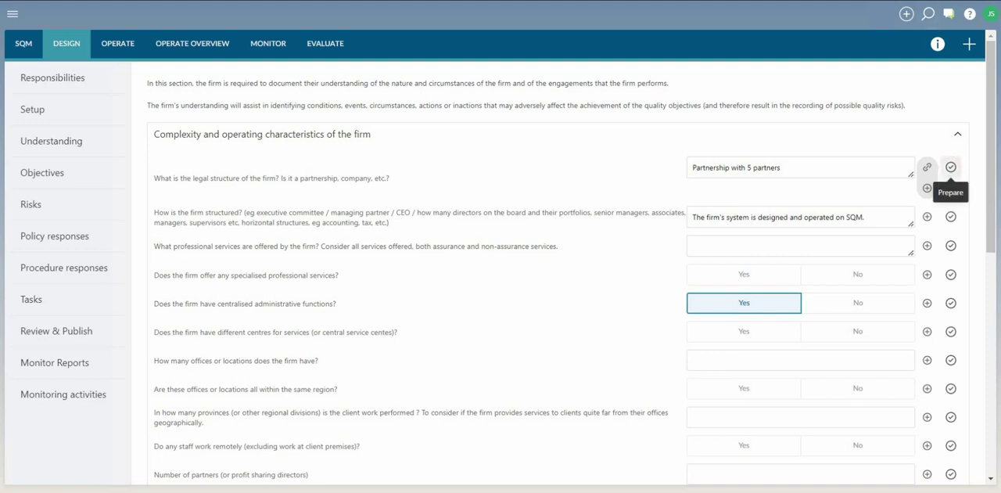
# - Sign off the answer about the firm's legal structure as prepared, and remove that sign-off
pyautogui.click(950, 166)
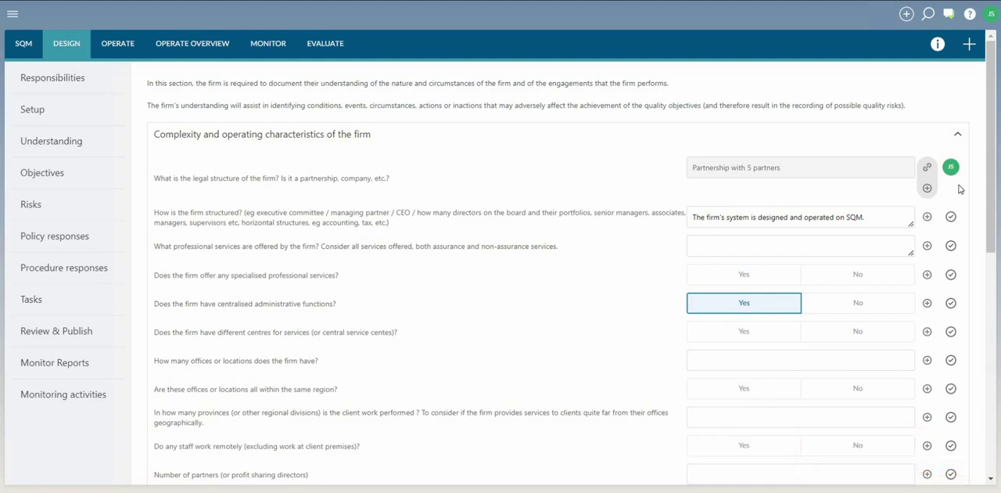
pyautogui.moveTo(952, 174)
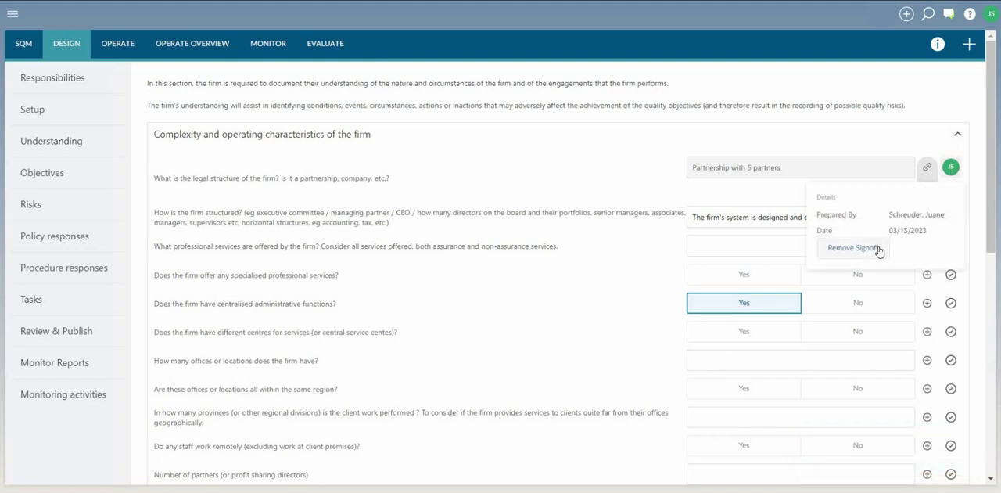
pyautogui.click(878, 249)
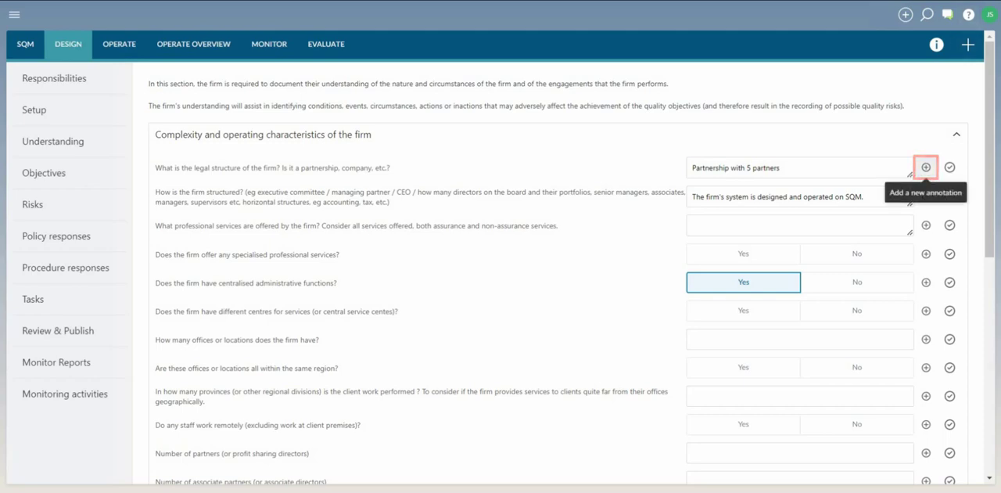
# - Add an annotation to the legal structure answer with the copied casewarecloud.com uploaded-file URL and the note "Partners"
pyautogui.click(926, 168)
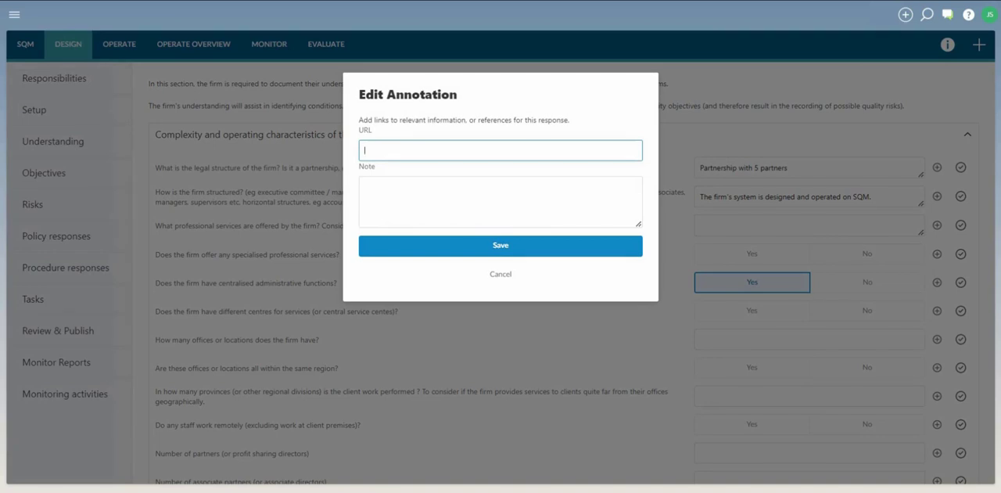
pyautogui.hotkey('ctrl', 'v')
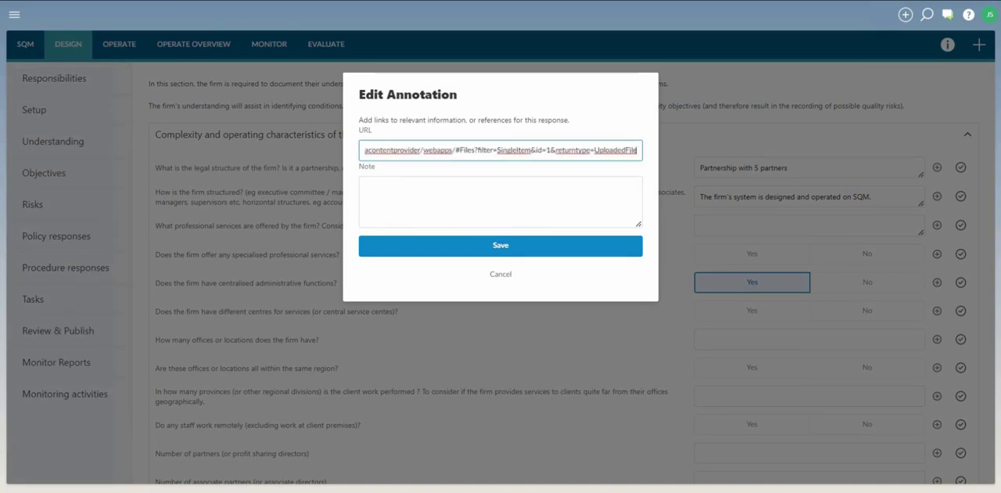
pyautogui.press('Tab')
pyautogui.write('Partners')
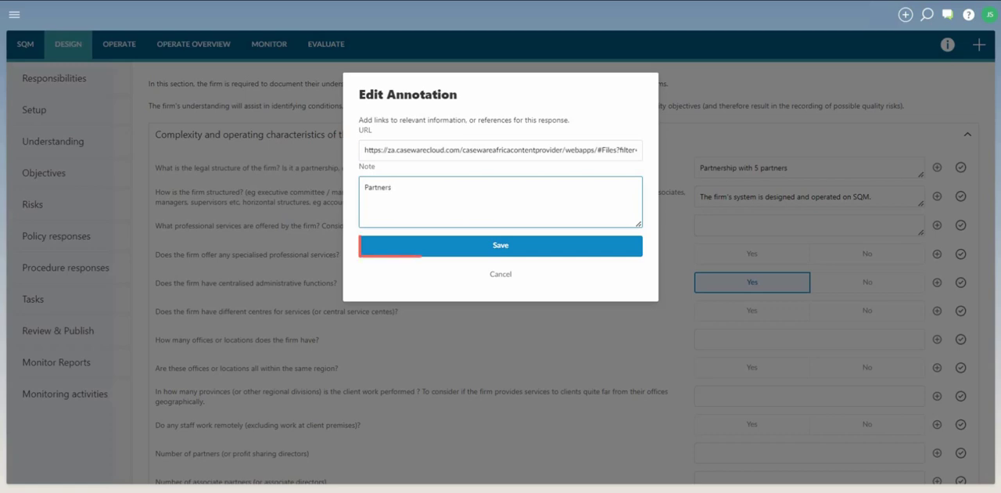
pyautogui.click(500, 245)
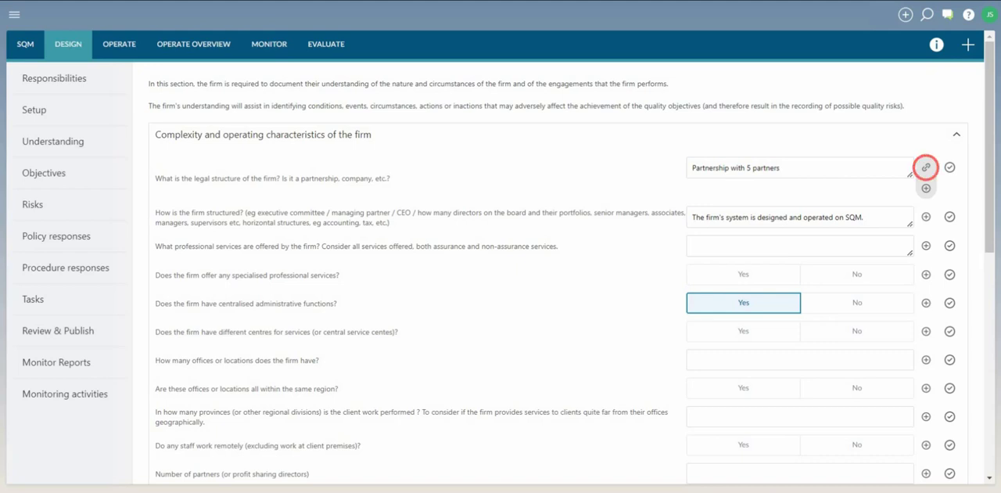
pyautogui.moveTo(926, 167)
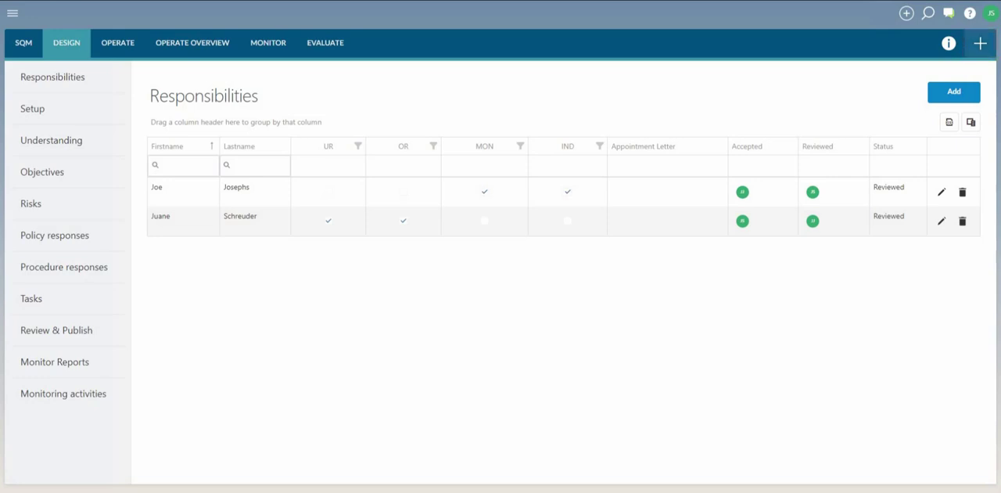
# - Start a new Risk from the Design section and go through the fields of its form
pyautogui.click(980, 44)
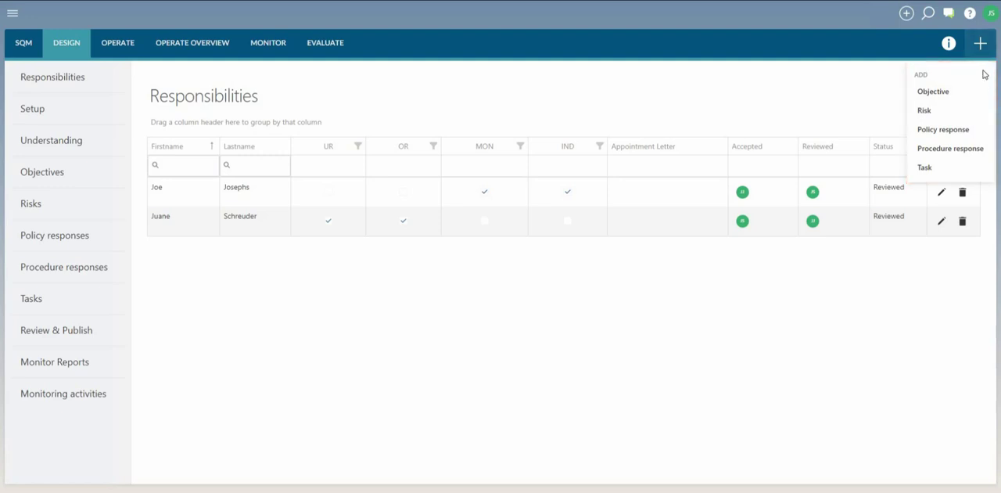
pyautogui.click(954, 111)
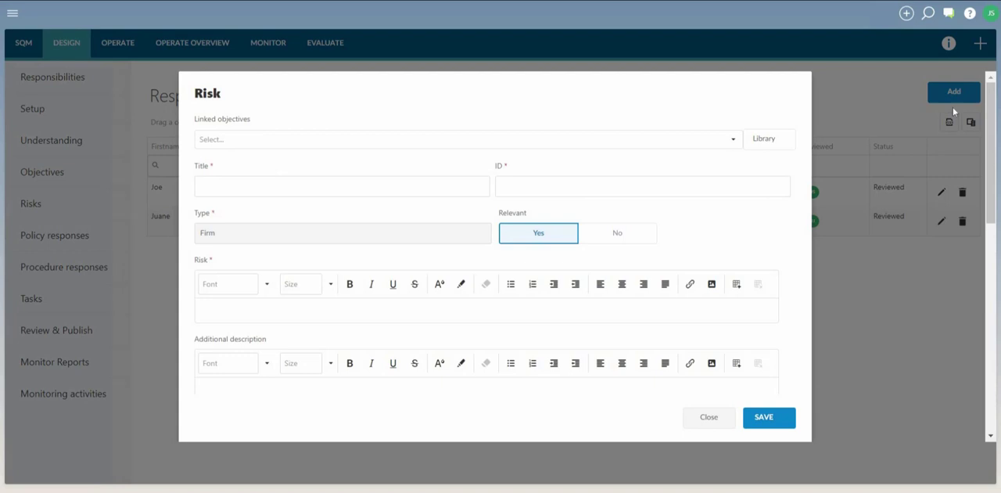
pyautogui.scroll(-1, 417, 250)
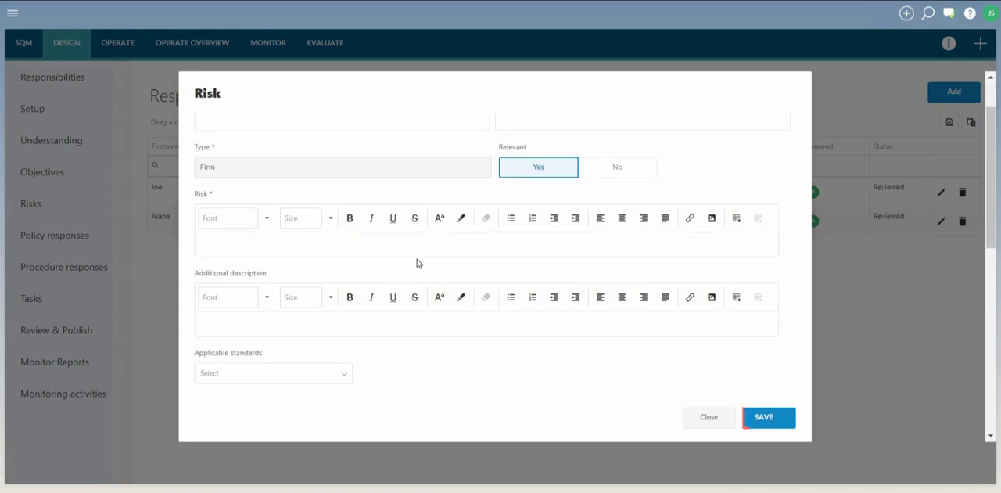
pyautogui.scroll(-1, 763, 415)
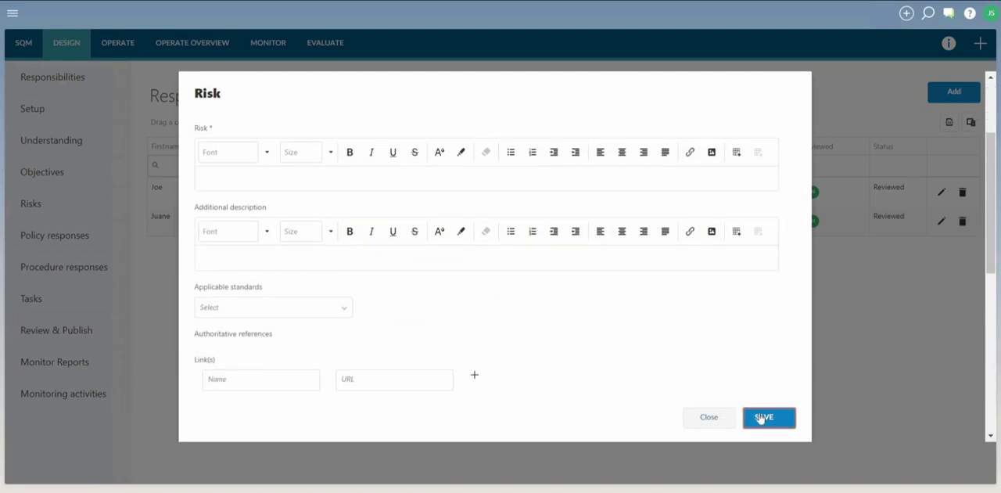